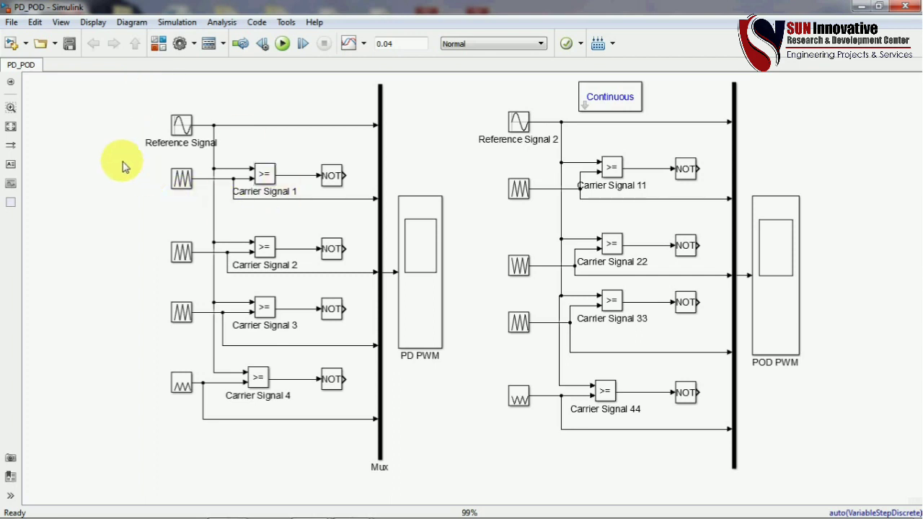
- Add an '(N-1)' text note left of the PD carriers, enlarging its font three steps
{"action": "double_click", "coordinate": [55, 137]}
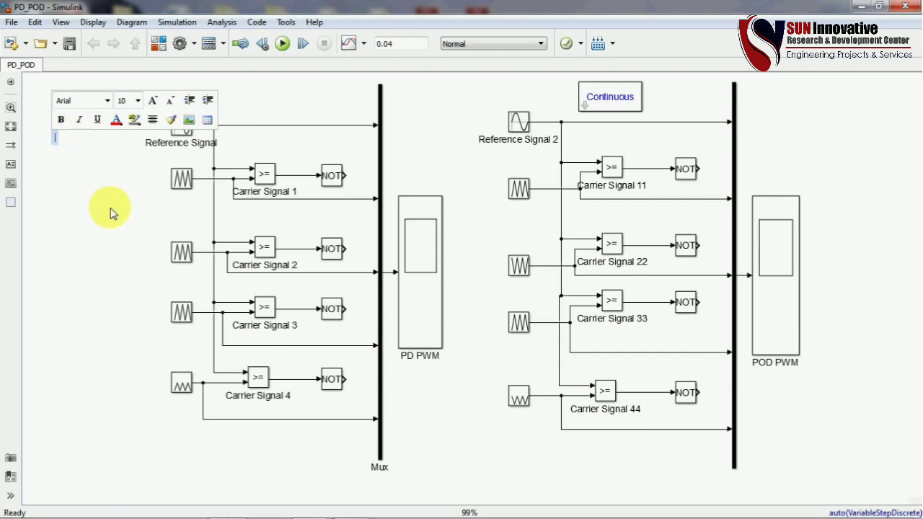
{"action": "type", "text": "(N-1)"}
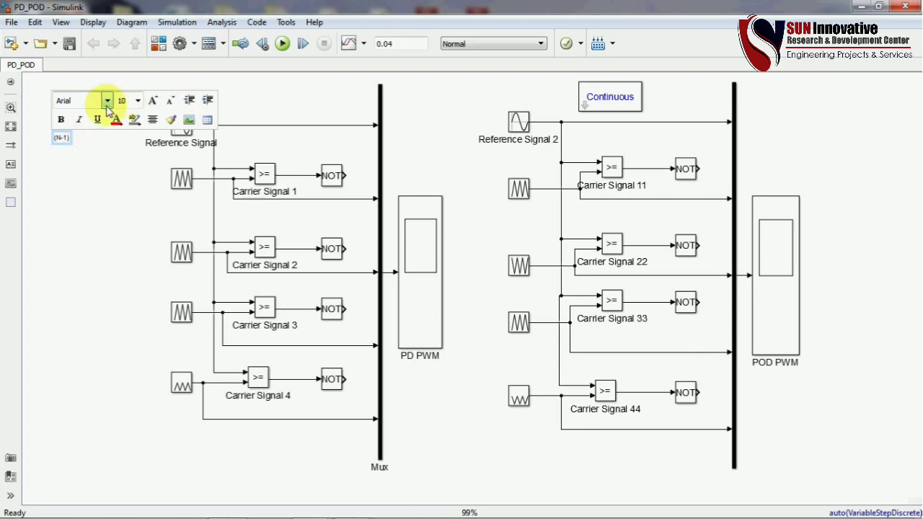
{"action": "key", "text": "ctrl+a"}
{"action": "left_click", "coordinate": [150, 106]}
{"action": "left_click", "coordinate": [149, 106]}
{"action": "left_click", "coordinate": [149, 106]}
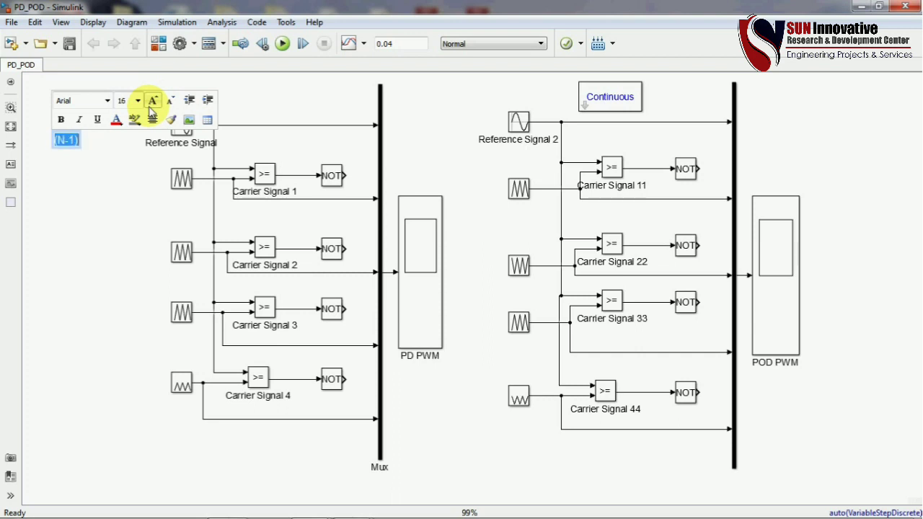
{"action": "left_click", "coordinate": [149, 106]}
{"action": "left_click", "coordinate": [150, 106]}
{"action": "left_click", "coordinate": [81, 189]}
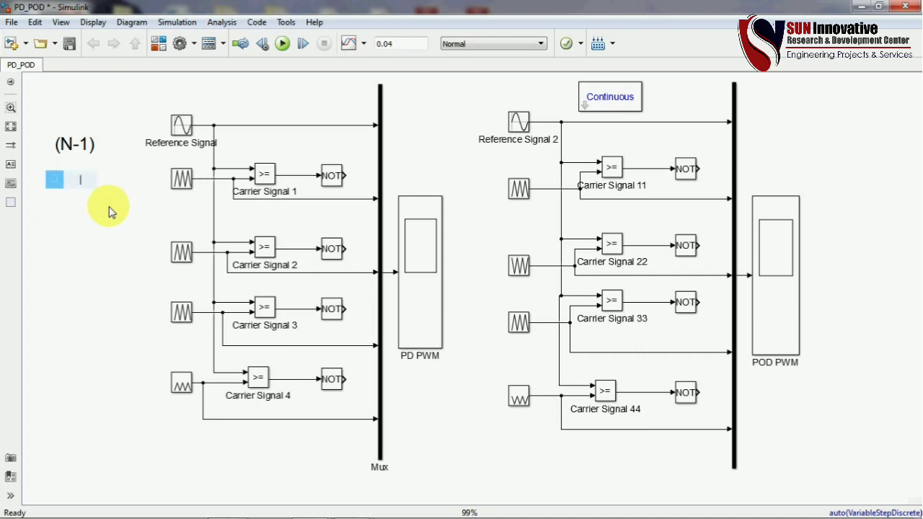
- Quick-insert the block suggested for '4', then delete the unwanted directional valve block
{"action": "type", "text": "4"}
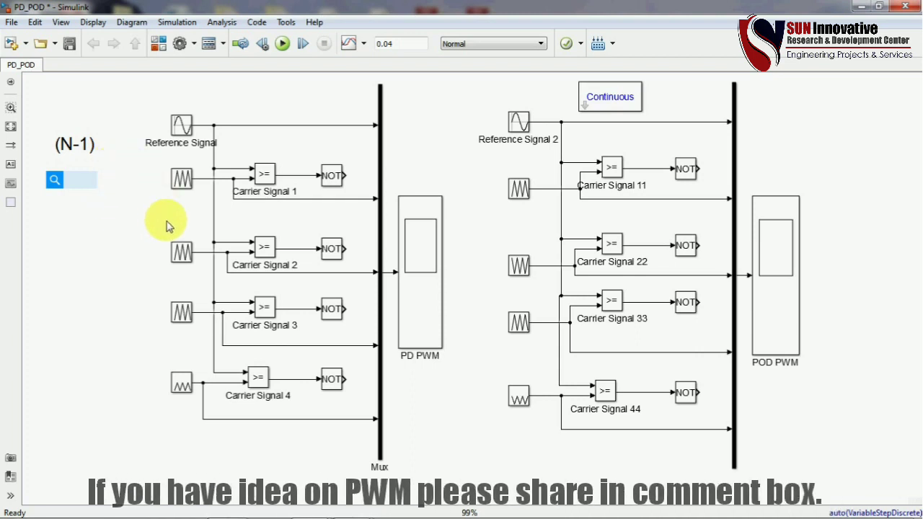
{"action": "key", "text": "Return"}
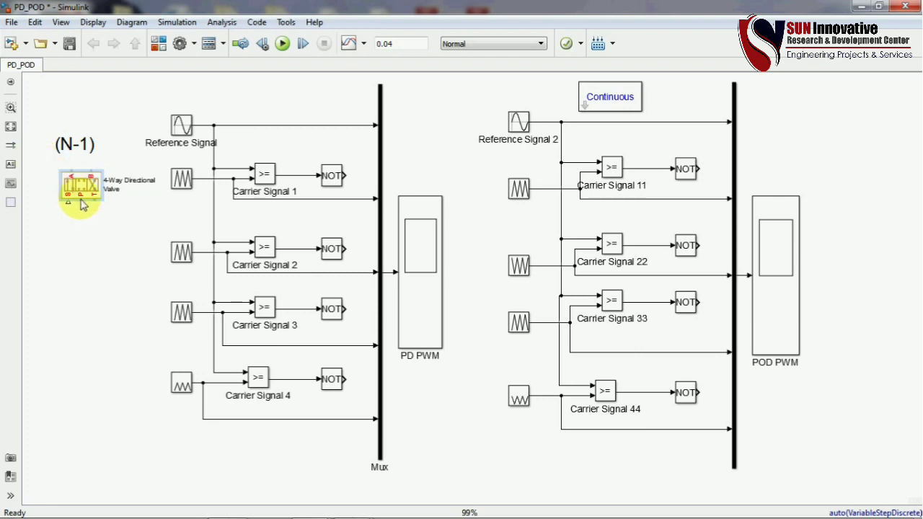
{"action": "key", "text": "Delete"}
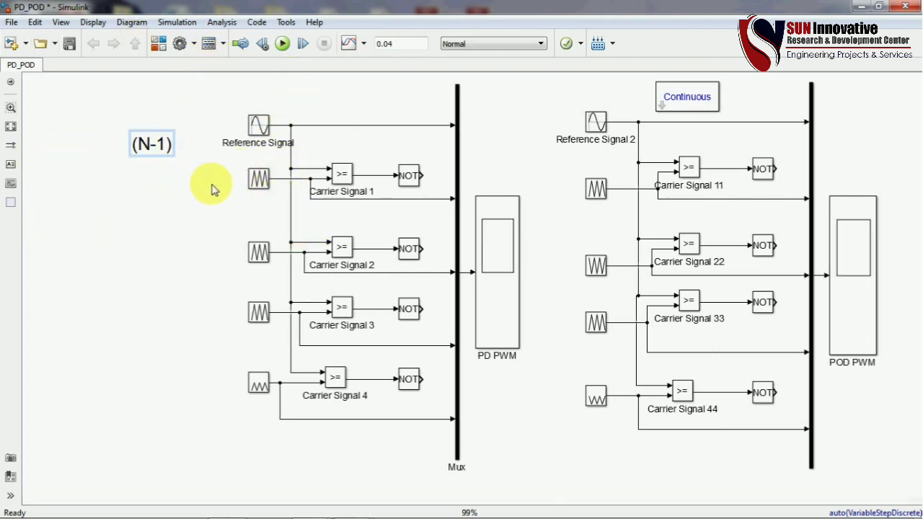
- Move Reference Signal slightly left and Reference Signal 2 up and to the left
{"action": "mouse_move", "coordinate": [210, 184]}
{"action": "left_mouse_down"}
{"action": "mouse_move", "coordinate": [273, 345]}
{"action": "mouse_move", "coordinate": [257, 383]}
{"action": "left_mouse_up"}
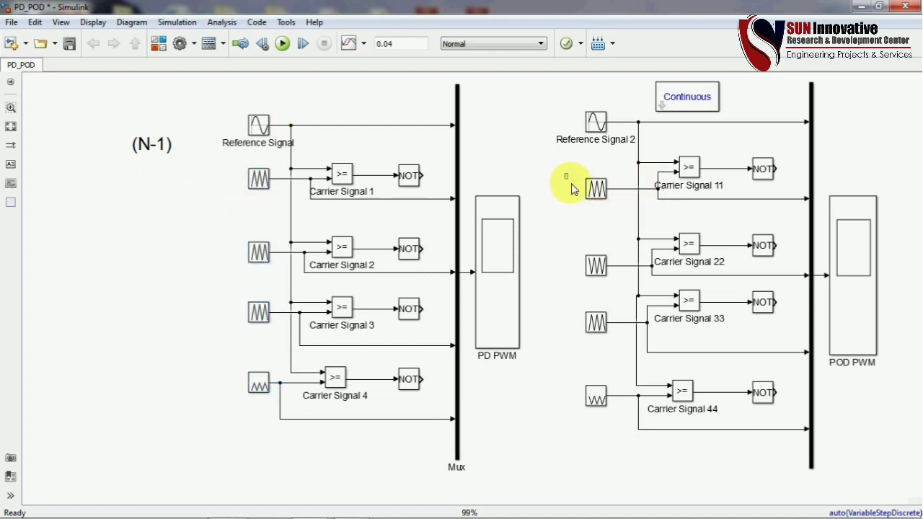
{"action": "left_click_drag", "start_coordinate": [564, 174], "coordinate": [604, 408]}
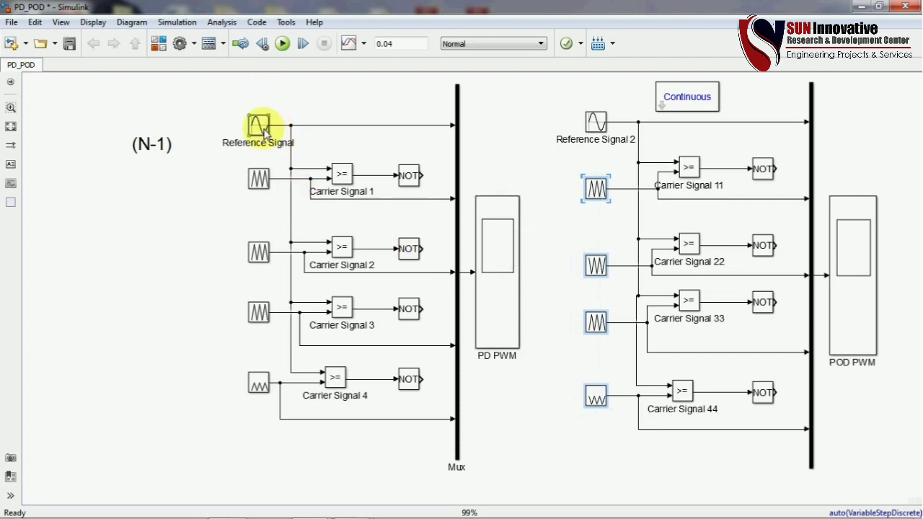
{"action": "left_click_drag", "start_coordinate": [258, 126], "coordinate": [239, 125]}
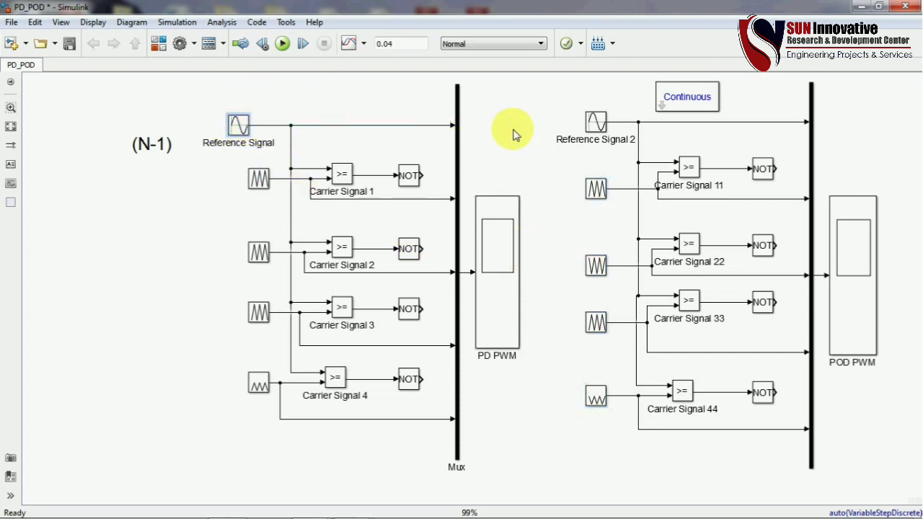
{"action": "left_click_drag", "start_coordinate": [604, 135], "coordinate": [559, 124]}
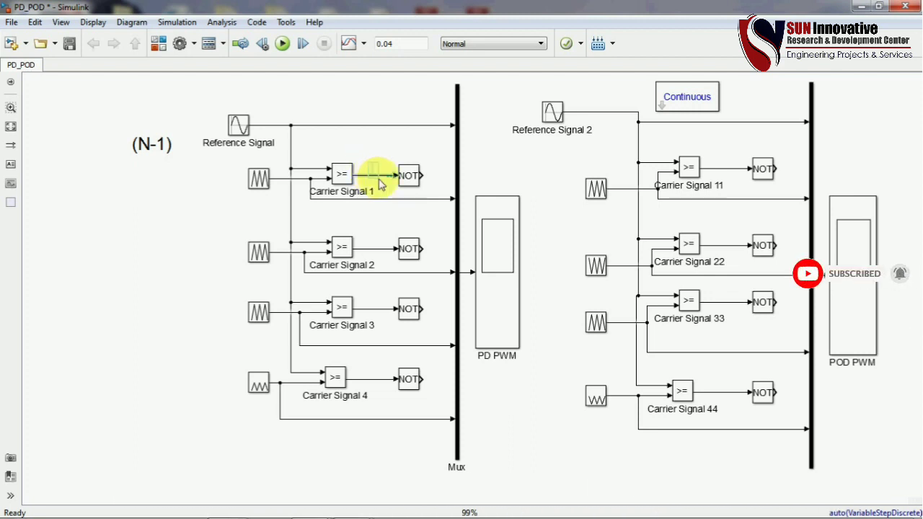
- Branch an unconnected line upward from Carrier Signal 1's comparator output
{"action": "left_click_drag", "start_coordinate": [351, 175], "coordinate": [427, 138]}
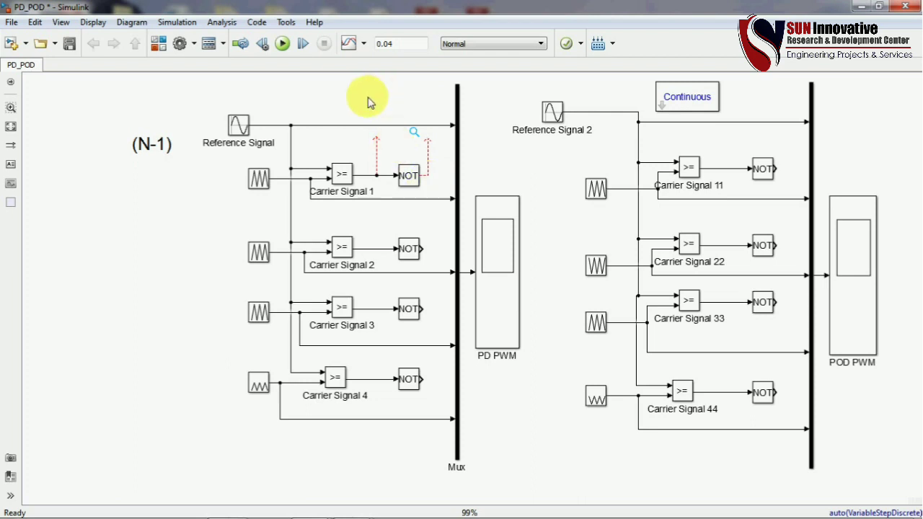
{"action": "left_click_drag", "start_coordinate": [367, 96], "coordinate": [435, 424]}
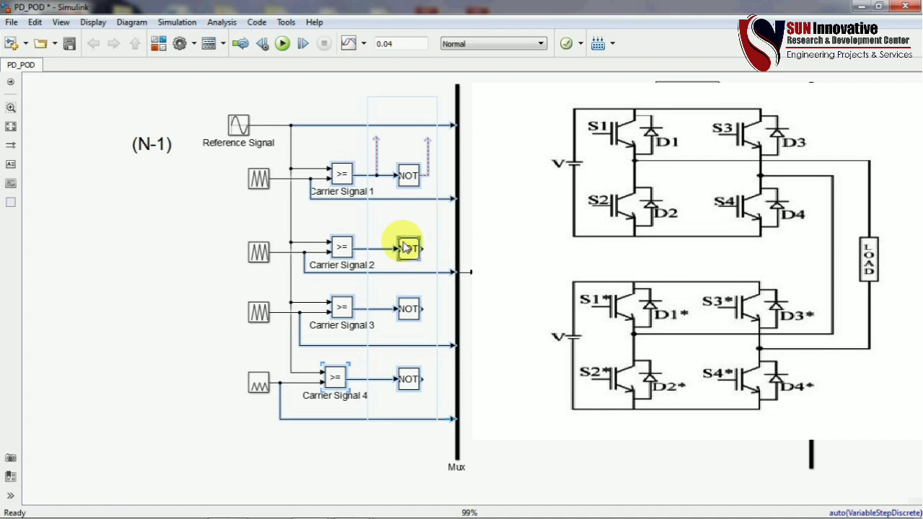
{"action": "left_click", "coordinate": [140, 255]}
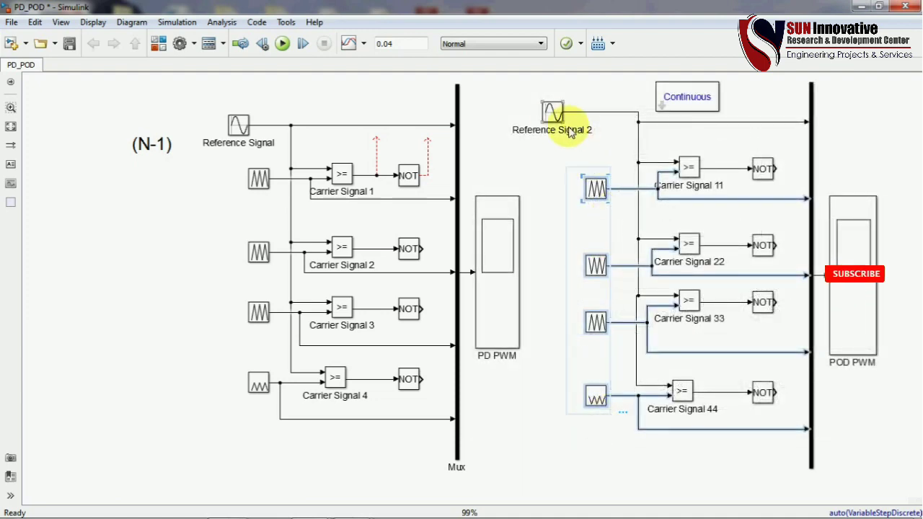
{"action": "left_click", "coordinate": [552, 116]}
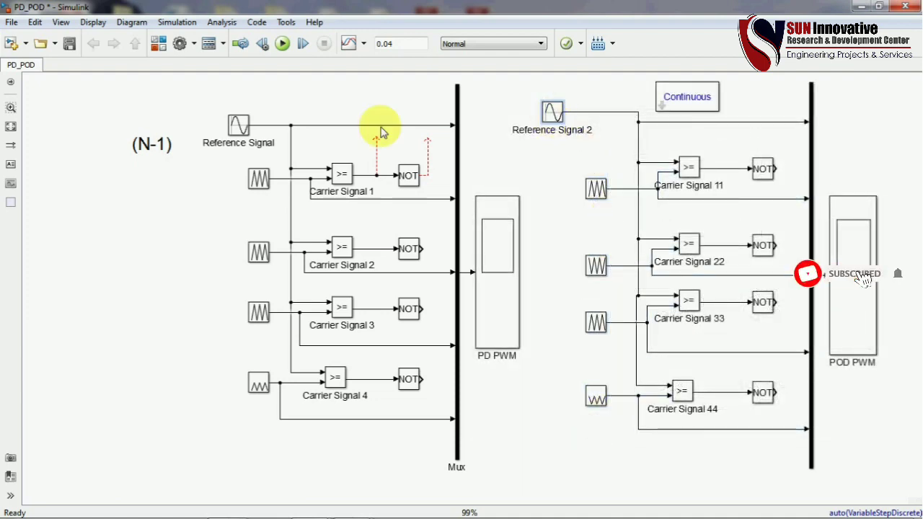
{"action": "double_click", "coordinate": [238, 126]}
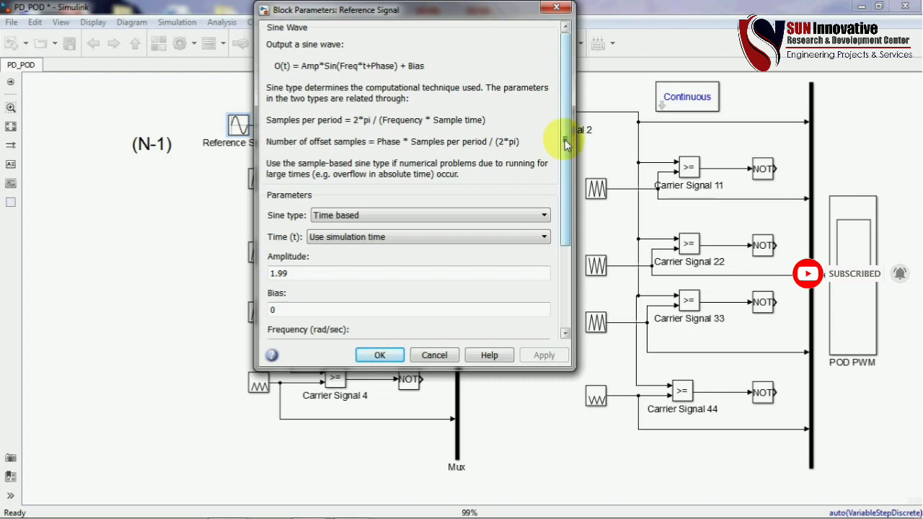
{"action": "left_click_drag", "start_coordinate": [566, 144], "coordinate": [560, 274]}
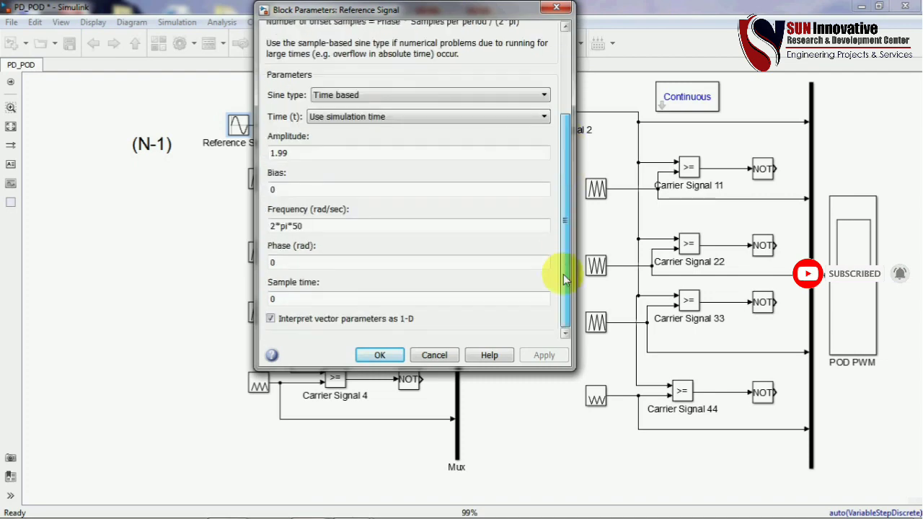
{"action": "left_click", "coordinate": [384, 355]}
{"action": "double_click", "coordinate": [257, 179]}
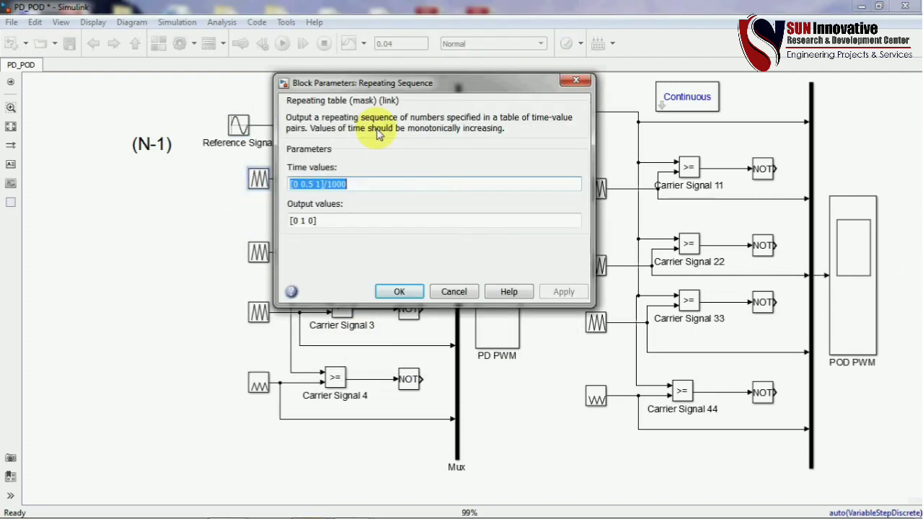
{"action": "left_click", "coordinate": [398, 291]}
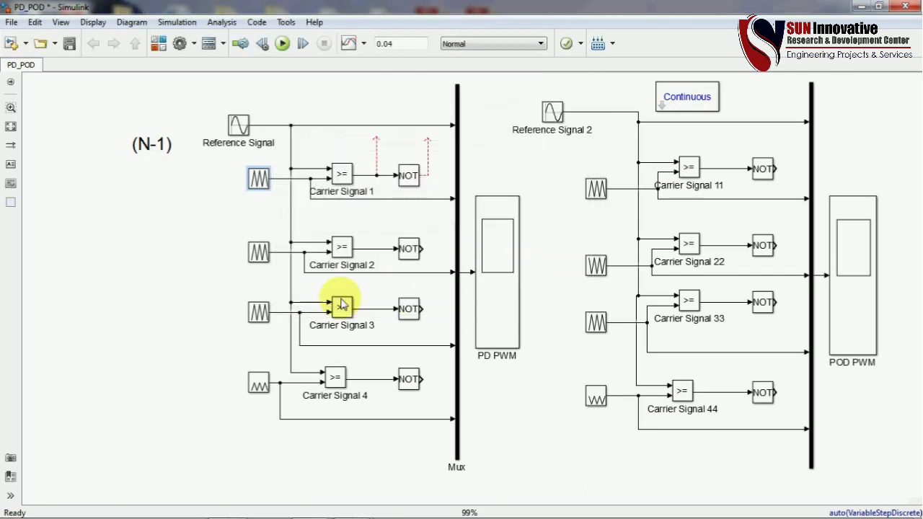
{"action": "double_click", "coordinate": [259, 312]}
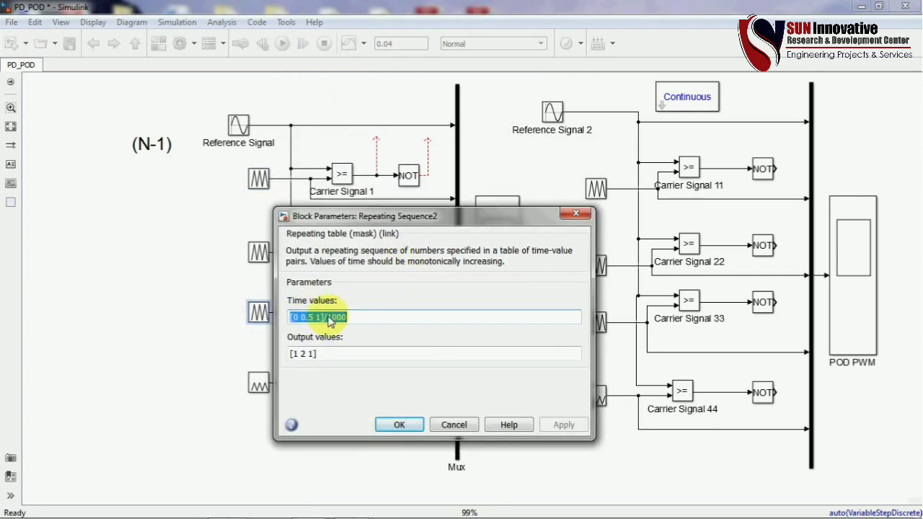
{"action": "left_click", "coordinate": [362, 321]}
{"action": "left_click_drag", "start_coordinate": [363, 321], "coordinate": [326, 322]}
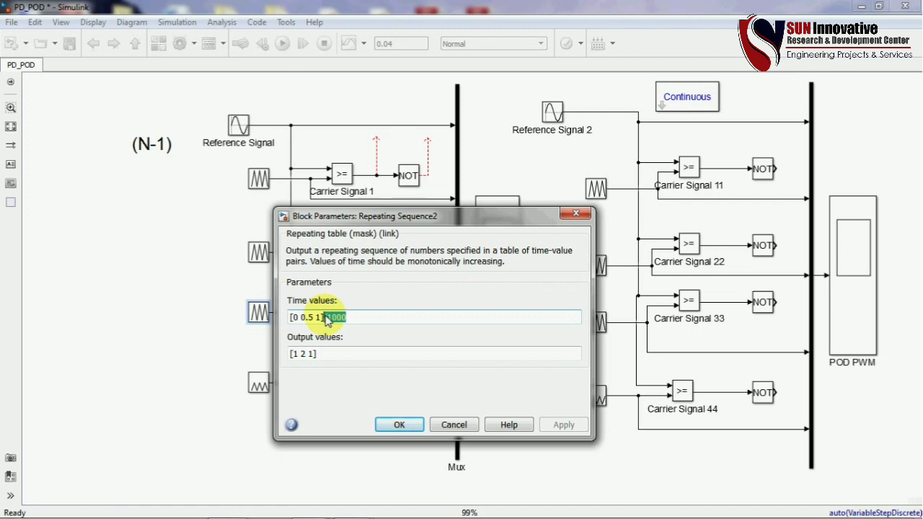
{"action": "left_click", "coordinate": [395, 426]}
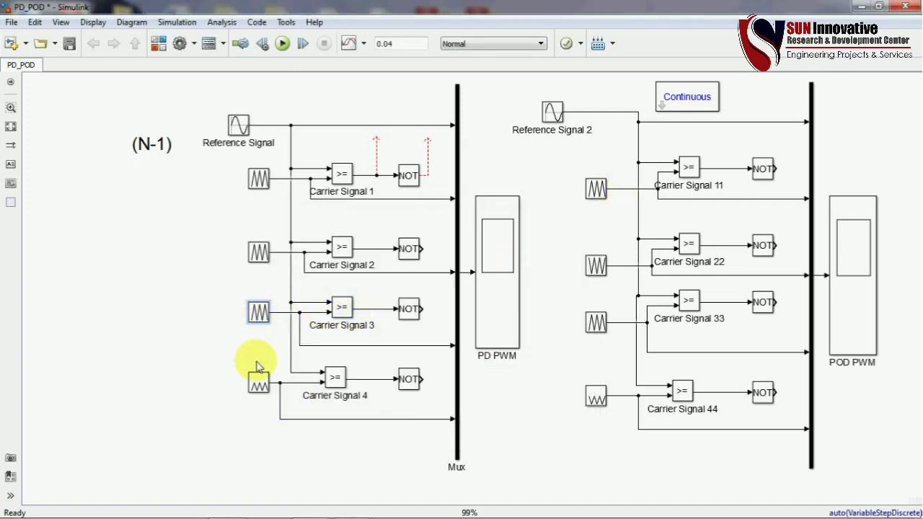
{"action": "double_click", "coordinate": [258, 384]}
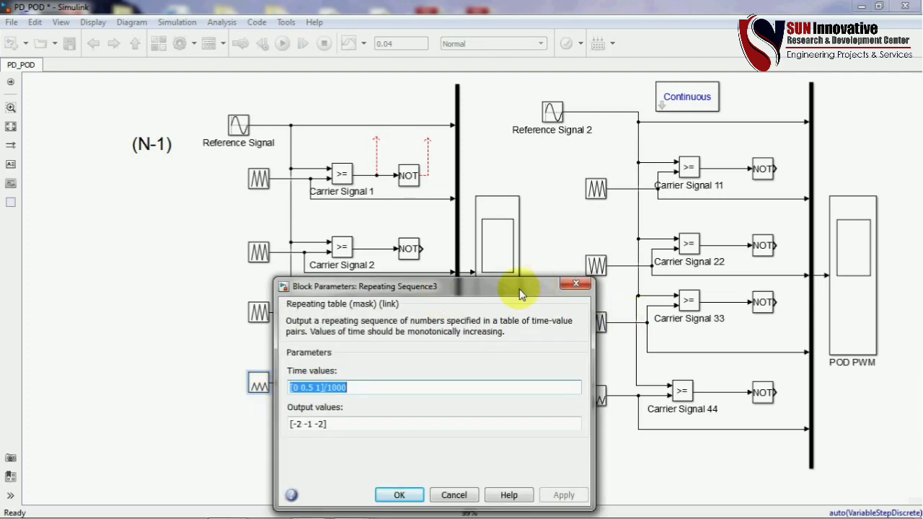
{"action": "left_click_drag", "start_coordinate": [521, 293], "coordinate": [531, 150]}
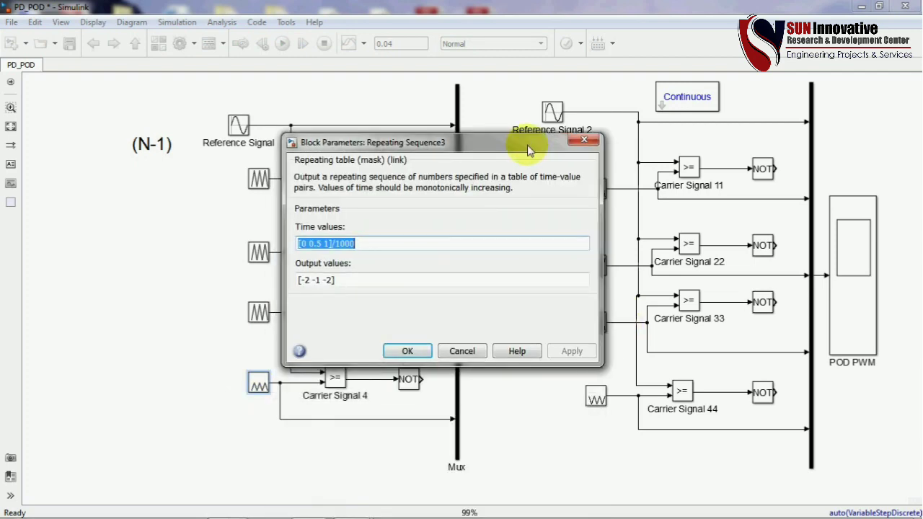
{"action": "left_click", "coordinate": [408, 351]}
{"action": "double_click", "coordinate": [252, 386]}
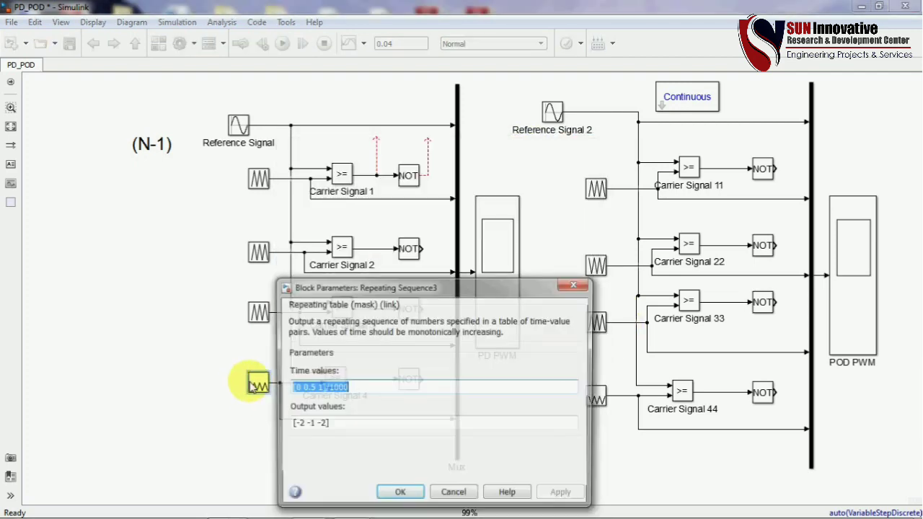
{"action": "triple_click", "coordinate": [353, 430]}
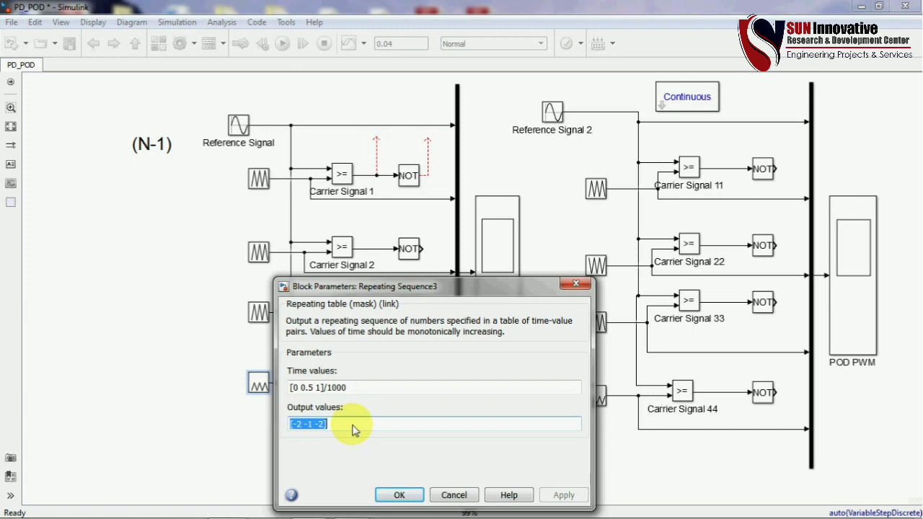
{"action": "left_click", "coordinate": [576, 284]}
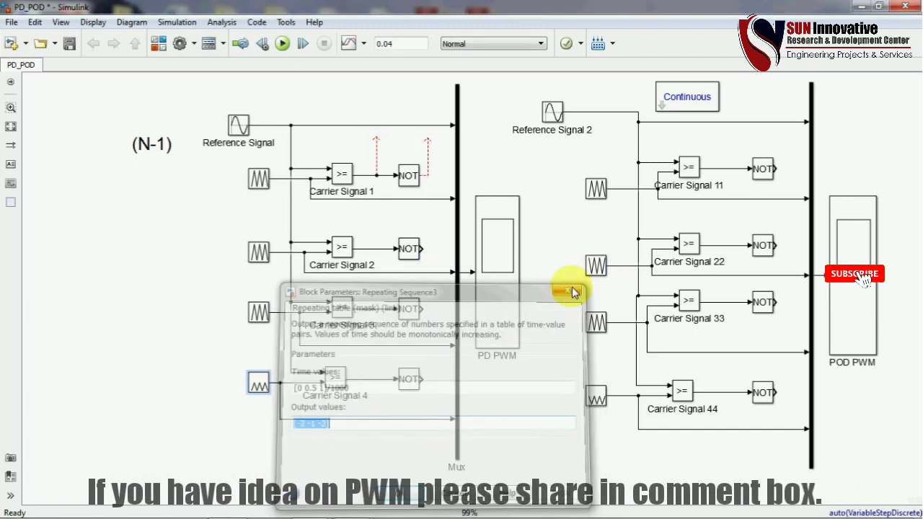
{"action": "double_click", "coordinate": [552, 112]}
{"action": "scroll", "coordinate": [879, 258], "scroll_direction": "down", "scroll_amount": 5}
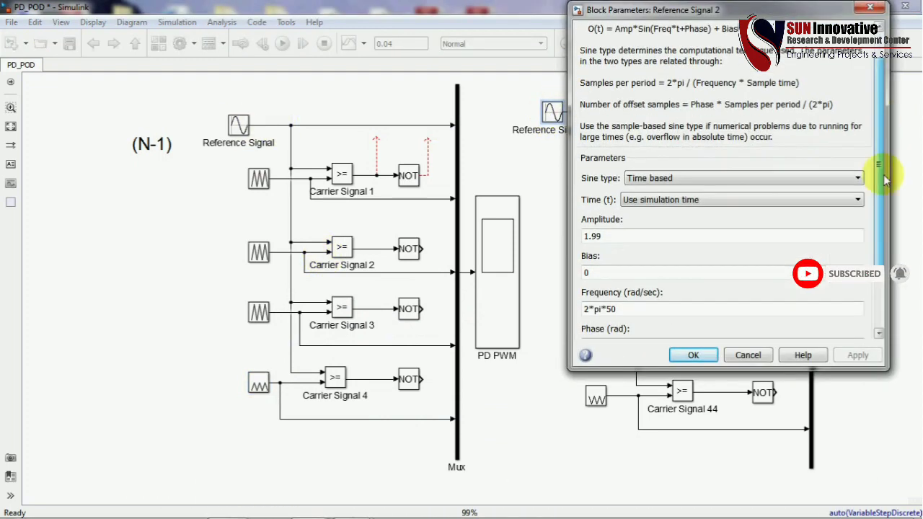
{"action": "left_click", "coordinate": [694, 355]}
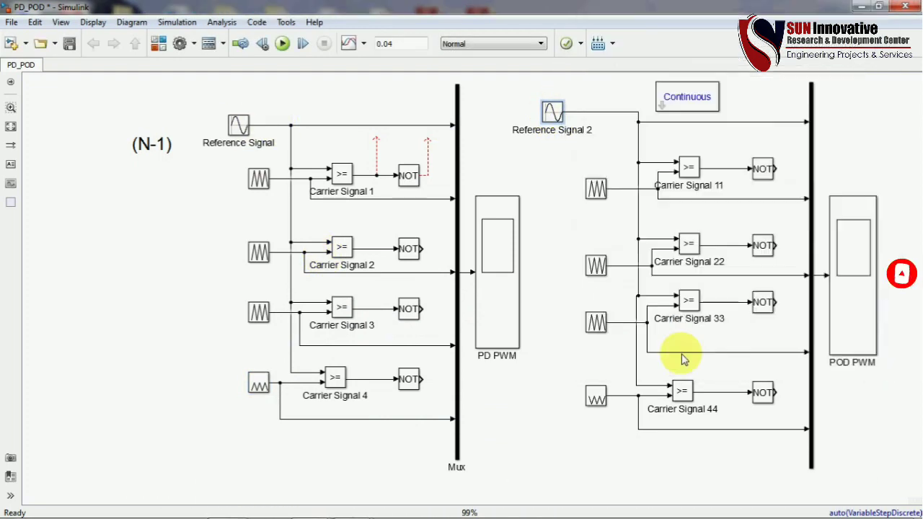
{"action": "double_click", "coordinate": [598, 190]}
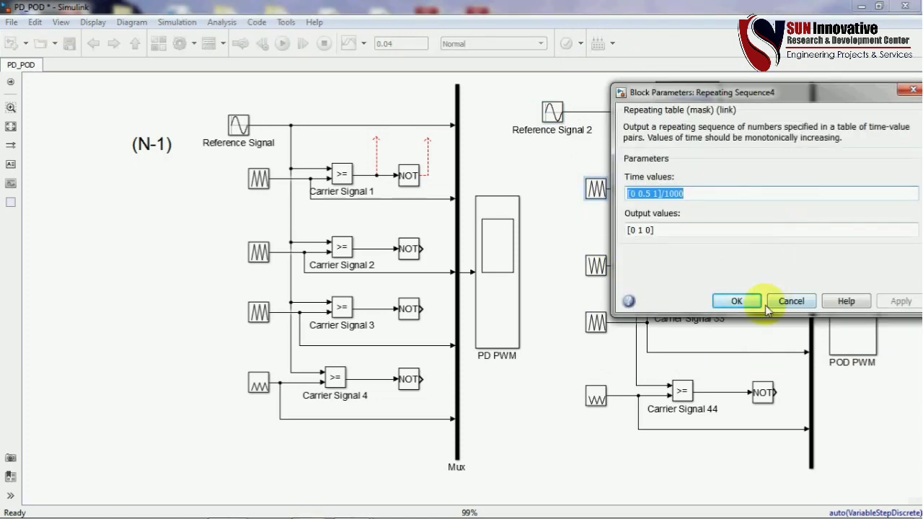
{"action": "left_click", "coordinate": [743, 301]}
{"action": "double_click", "coordinate": [597, 324]}
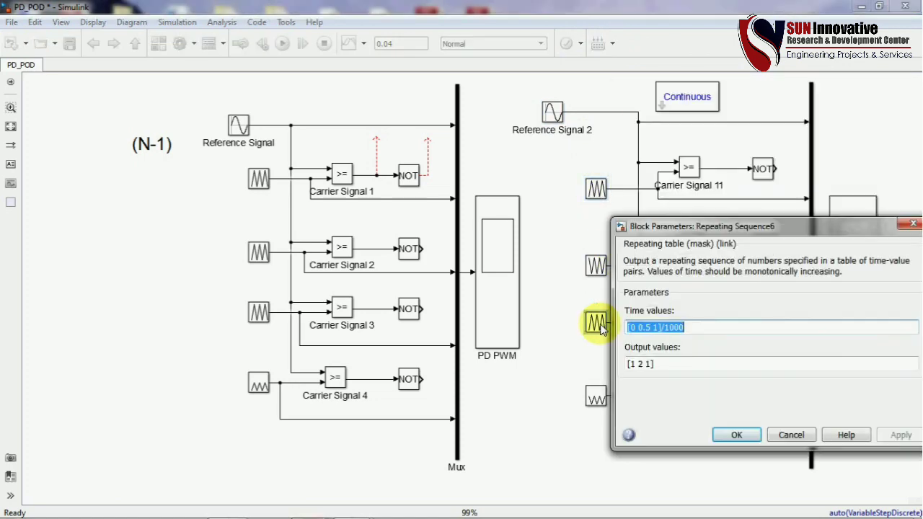
{"action": "left_click", "coordinate": [735, 436]}
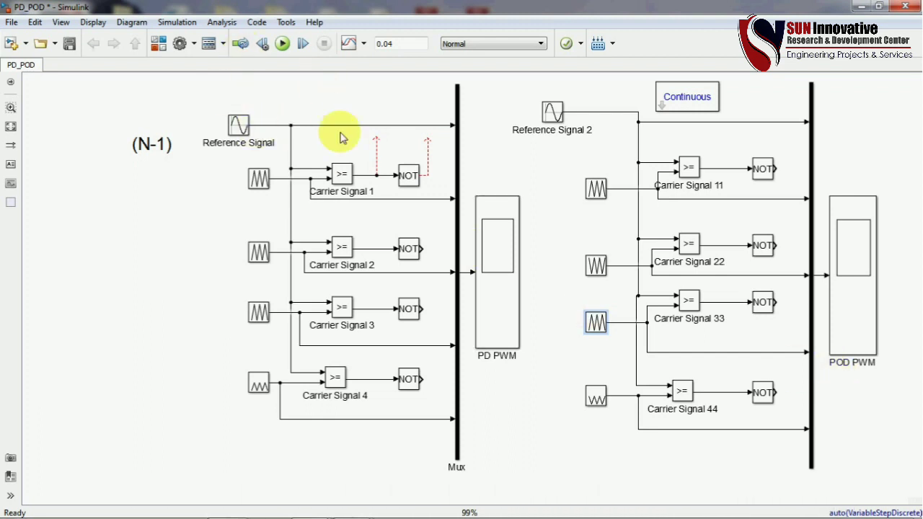
- Run the simulation and autoscale the PD PWM scope's sine and carrier waveforms
{"action": "left_click", "coordinate": [282, 44]}
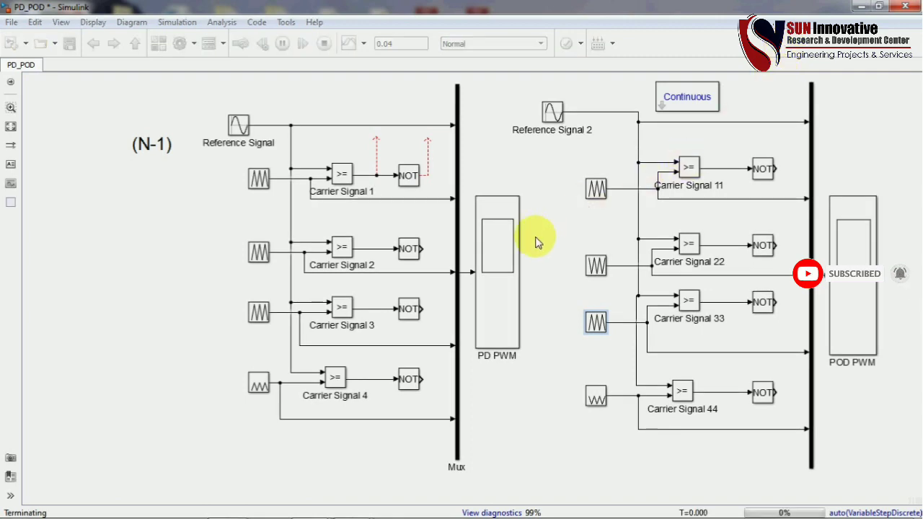
{"action": "double_click", "coordinate": [515, 246]}
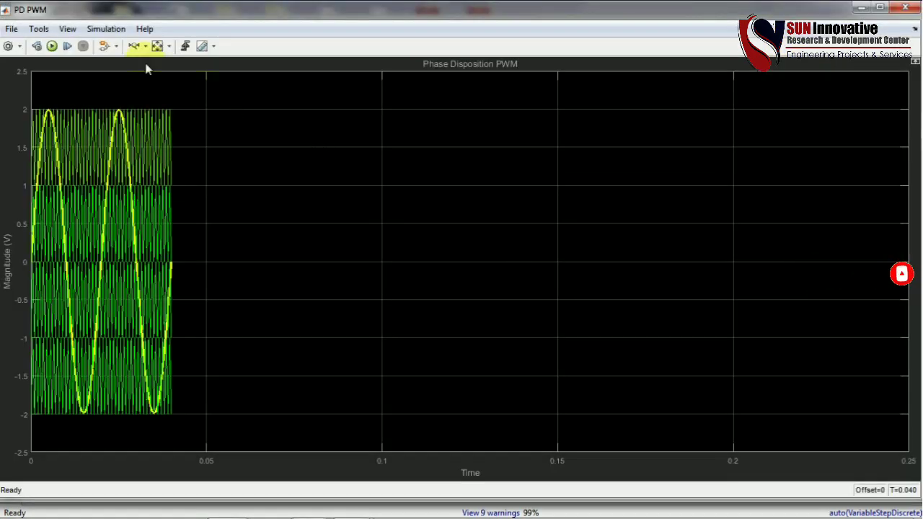
{"action": "left_click", "coordinate": [158, 46]}
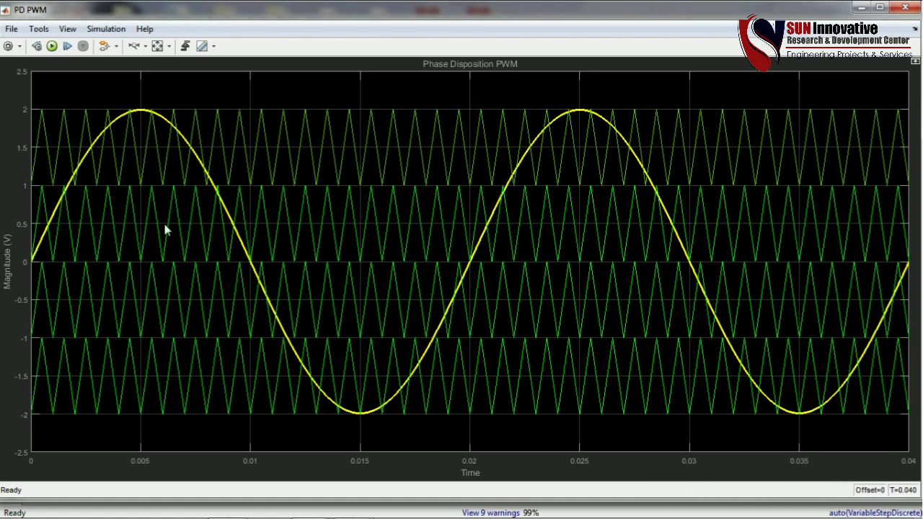
- Zoom the time axis around the first sine peak, restore the full 0–0.04 s view, and close the scope
{"action": "left_click", "coordinate": [145, 46]}
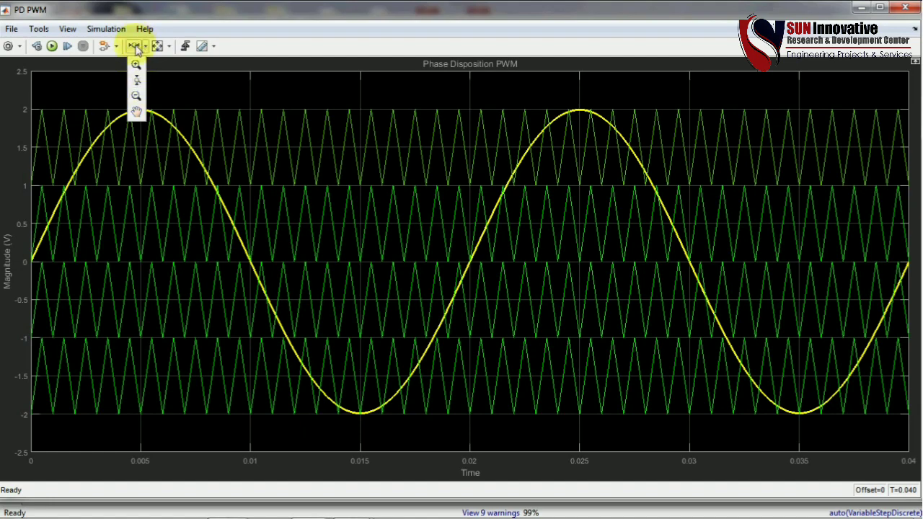
{"action": "left_click", "coordinate": [141, 80]}
{"action": "left_click_drag", "start_coordinate": [126, 160], "coordinate": [238, 155]}
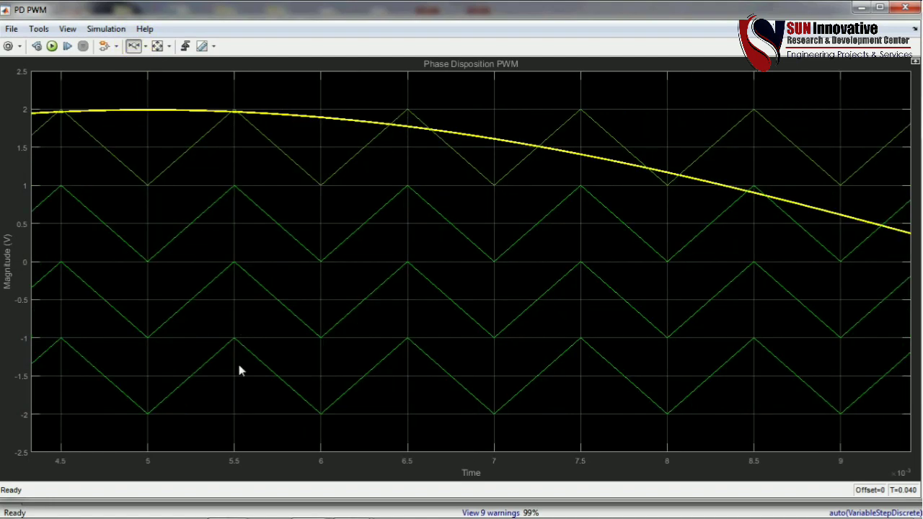
{"action": "left_click", "coordinate": [157, 46]}
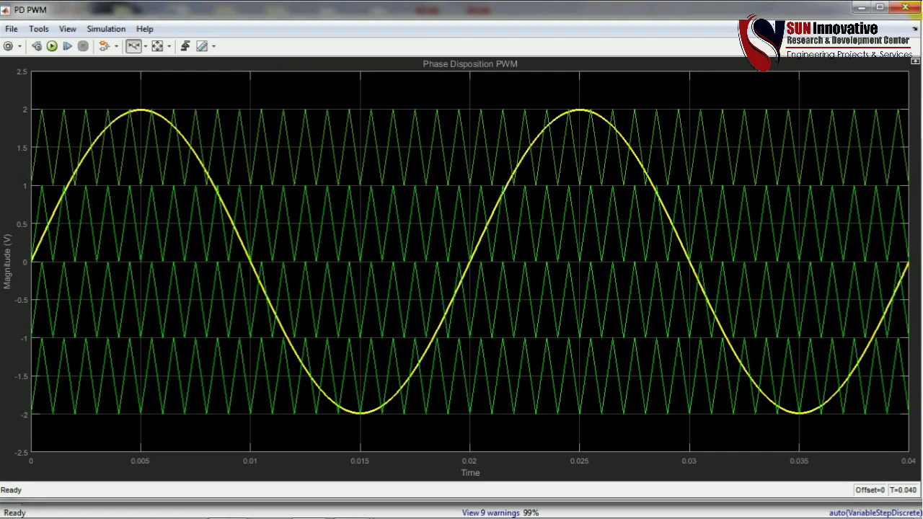
{"action": "left_click", "coordinate": [903, 7]}
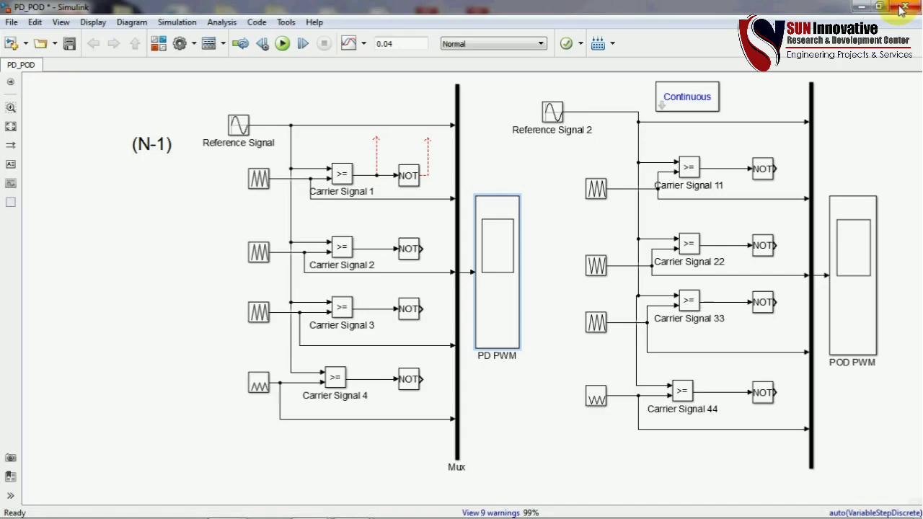
{"action": "double_click", "coordinate": [852, 265]}
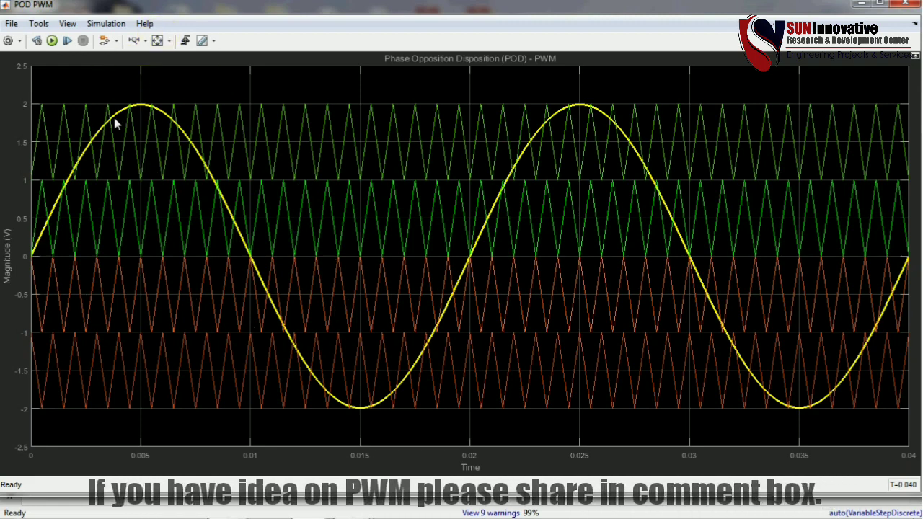
{"action": "left_click", "coordinate": [133, 40]}
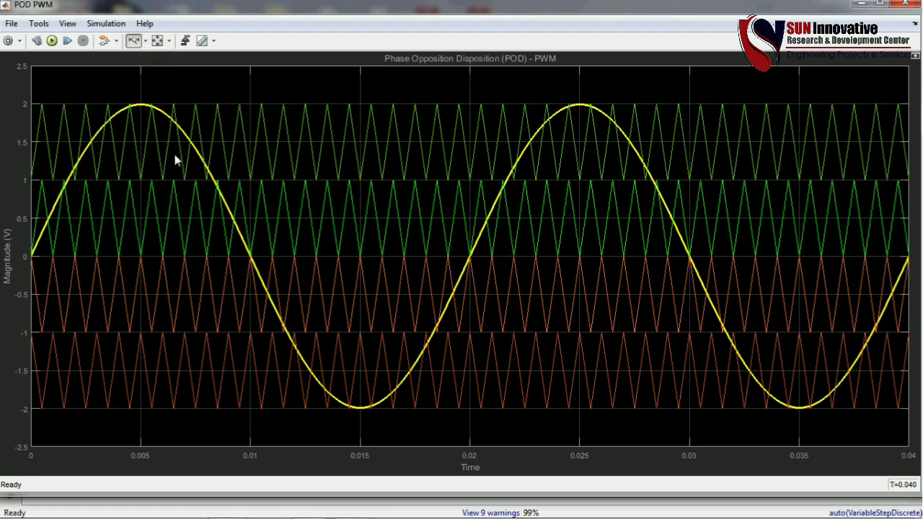
{"action": "left_click_drag", "start_coordinate": [59, 217], "coordinate": [245, 288]}
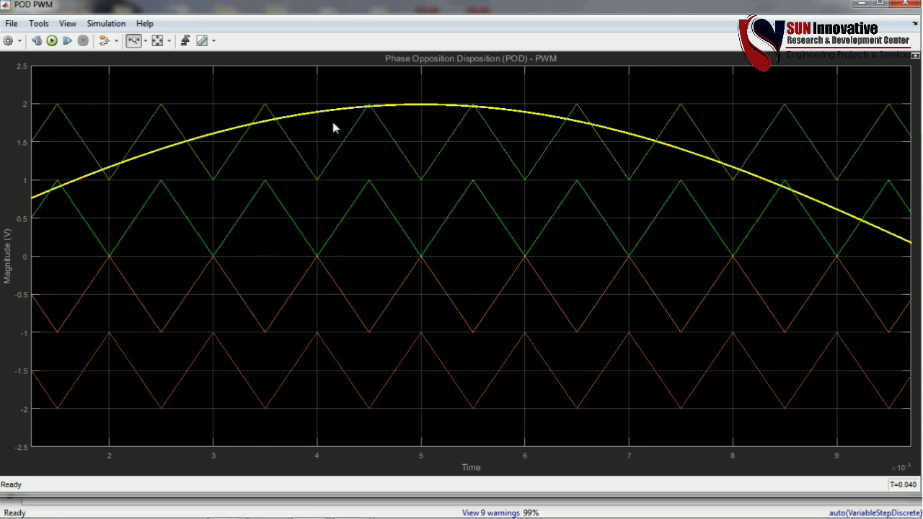
{"action": "left_click", "coordinate": [157, 41]}
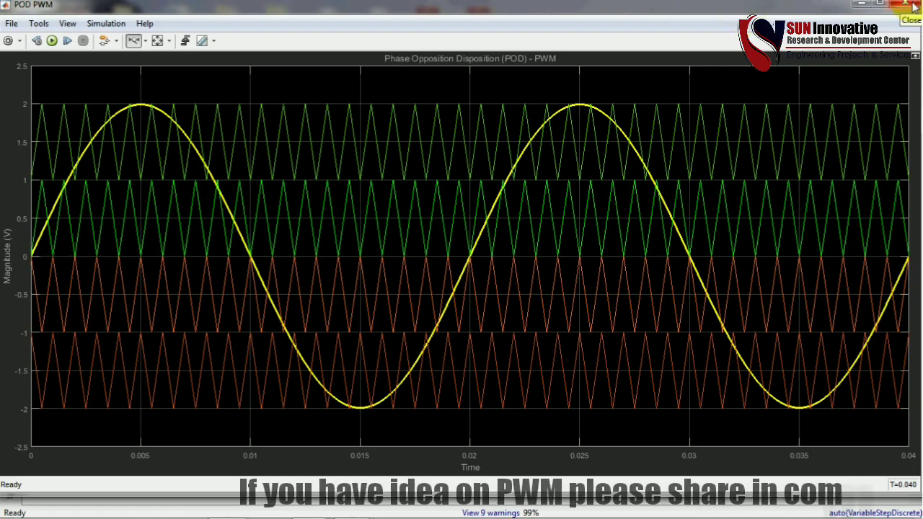
{"action": "left_click", "coordinate": [914, 5]}
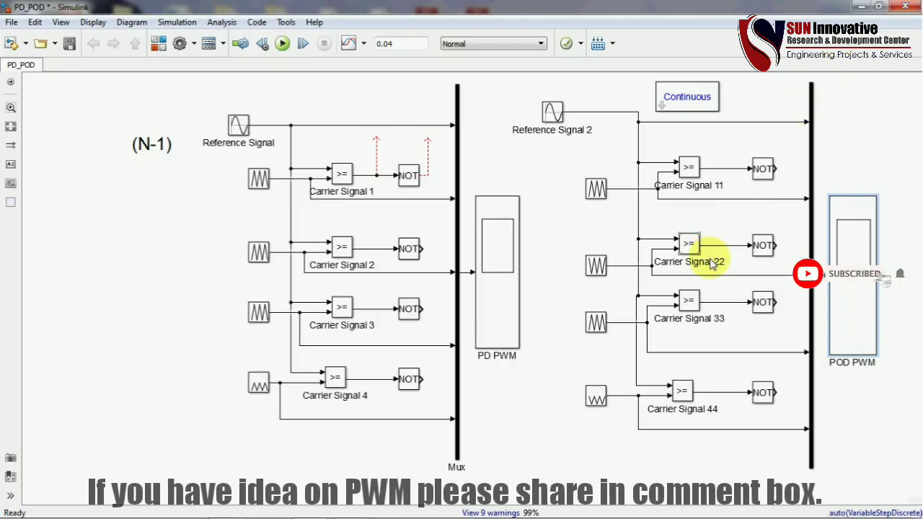